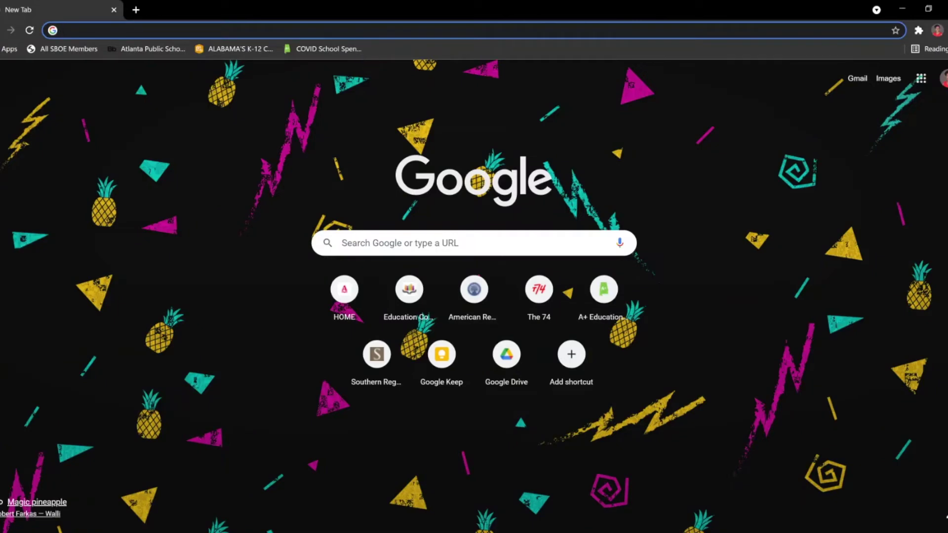
# Step: Load egrant.alsde.edu in Chrome to reach the eGAP login page
pyautogui.hotkey('ctrl', 'l')
pyautogui.write('egran')
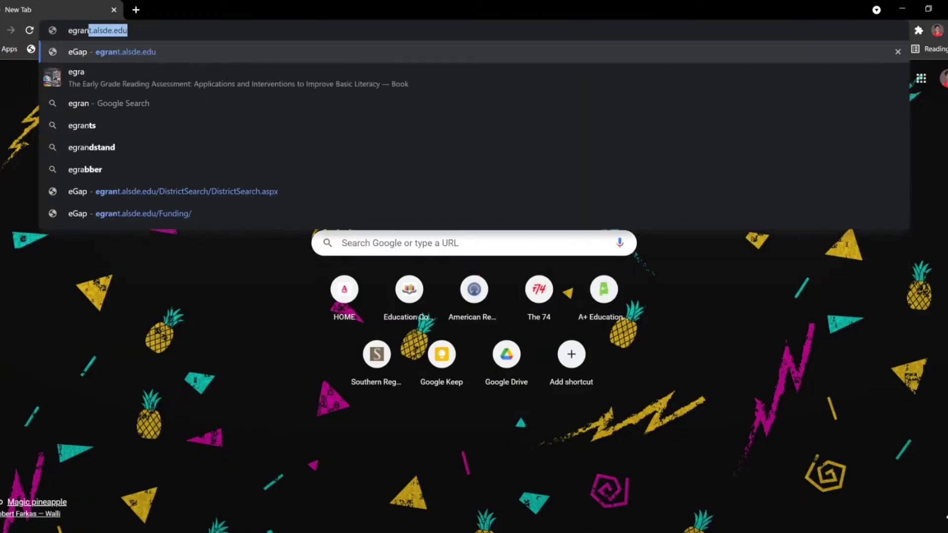
pyautogui.write('t.alsd')
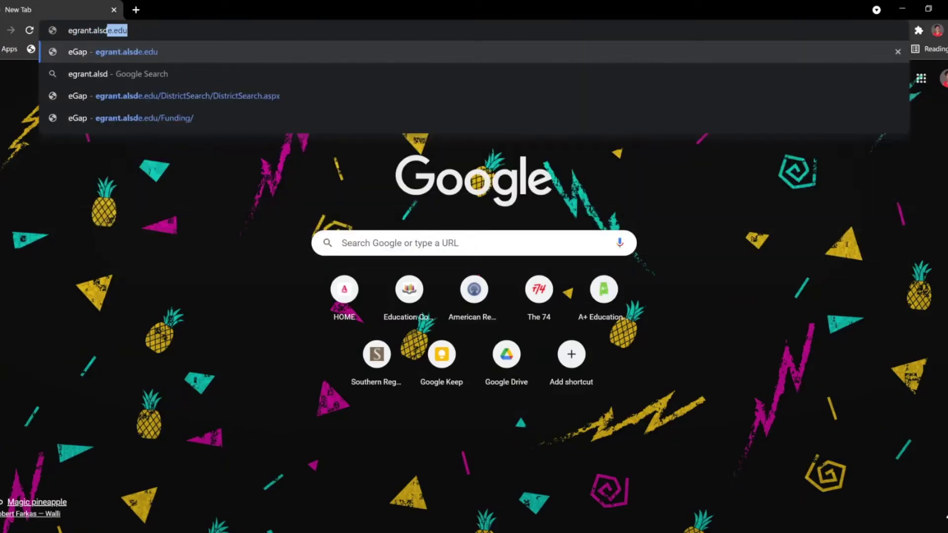
pyautogui.write('e.edu/')
pyautogui.press('Return')
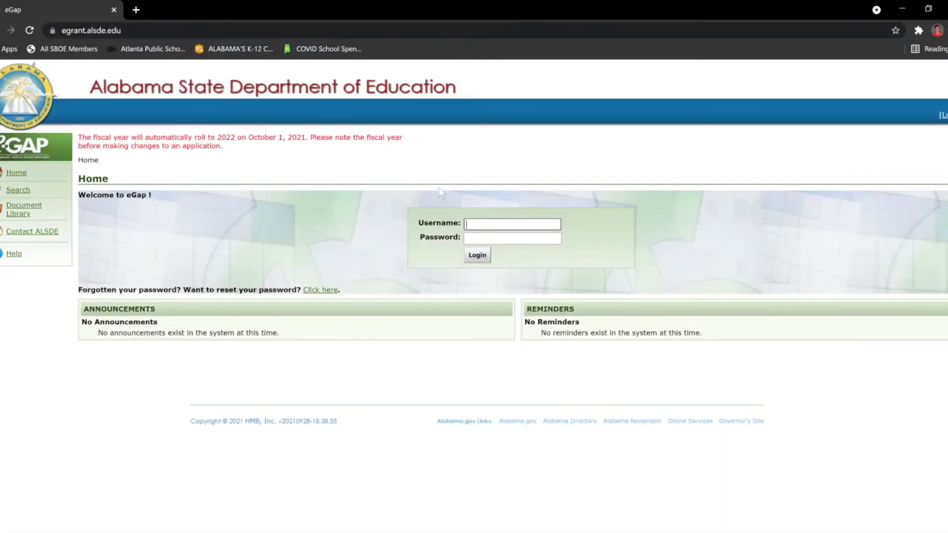
# Step: Search eGAP systems for 'autauga', returning Autauga County (org code 001)
pyautogui.click(28, 193)
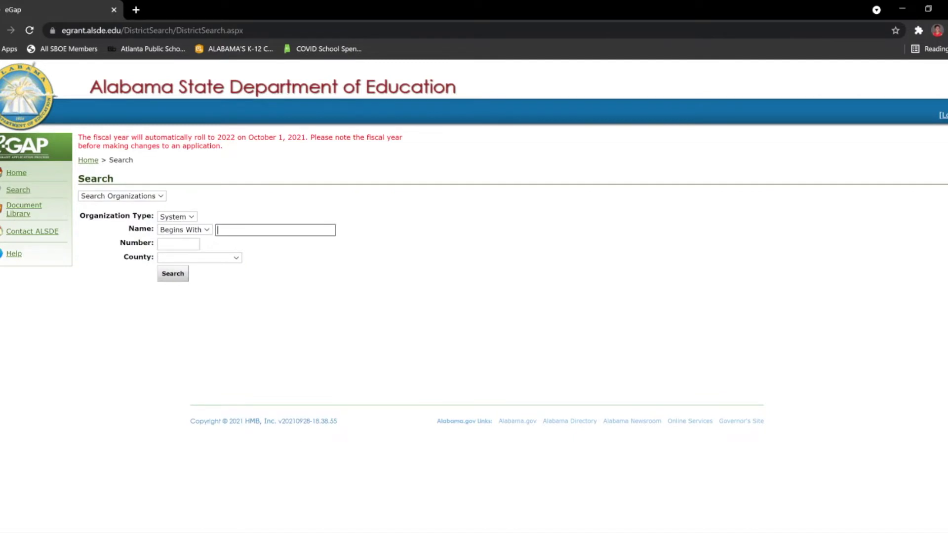
pyautogui.write('aut')
pyautogui.write('auga')
pyautogui.click(178, 276)
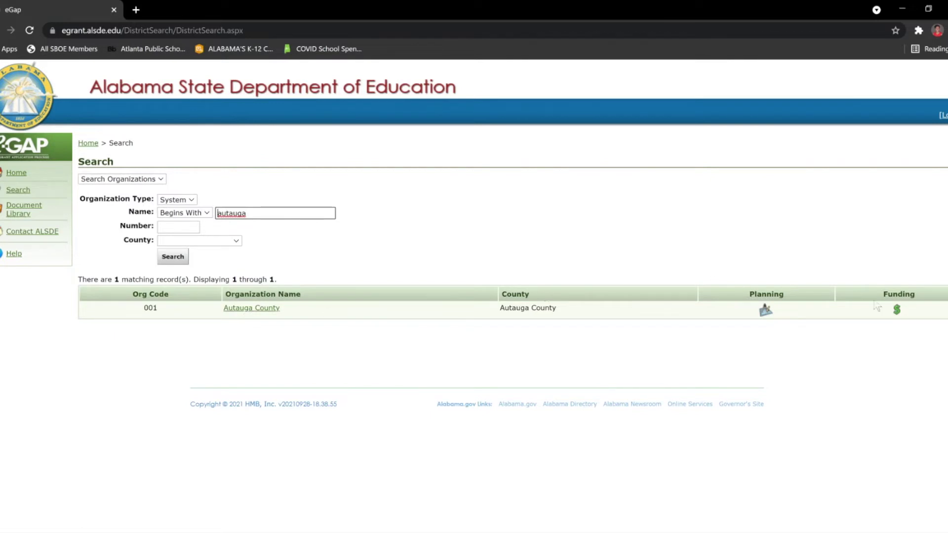
# Step: Open Autauga County's FY2022 Funding Applications, listing four approved entitlement applications
pyautogui.click(896, 311)
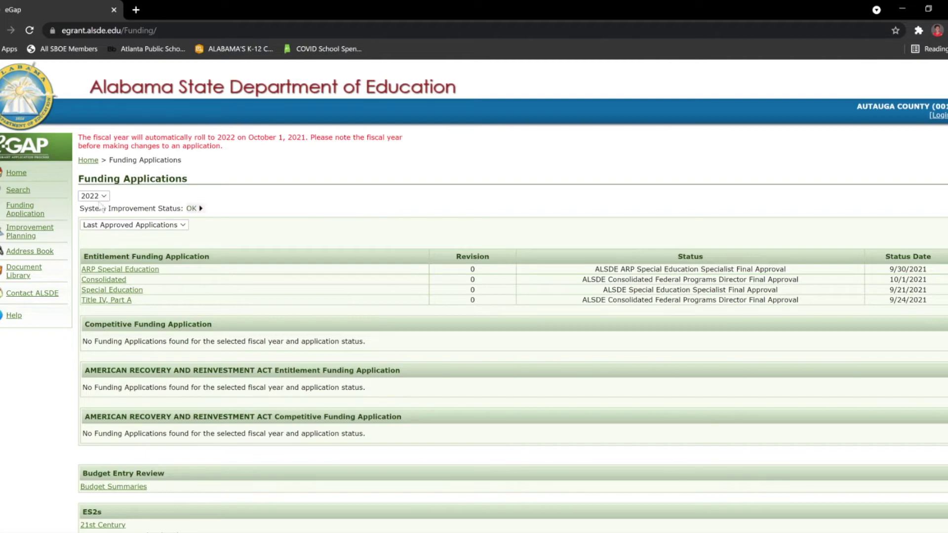
# Step: Show fiscal year 2021, highlight ESSER's Final Approval status, and open the ARP ESSER application
pyautogui.click(98, 230)
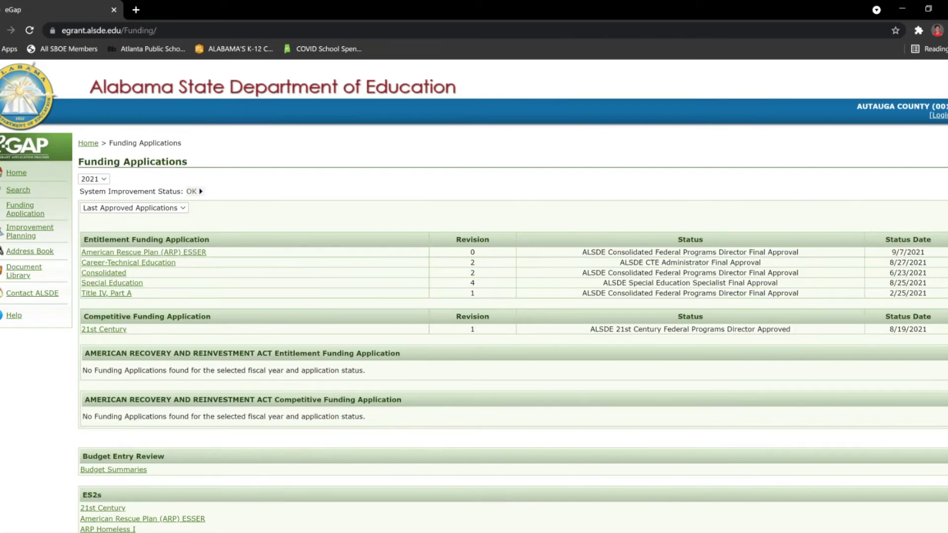
pyautogui.moveTo(752, 252); pyautogui.dragTo(802, 263)
pyautogui.click(814, 263)
pyautogui.click(200, 252)
pyautogui.scroll(-2, 483, 288)
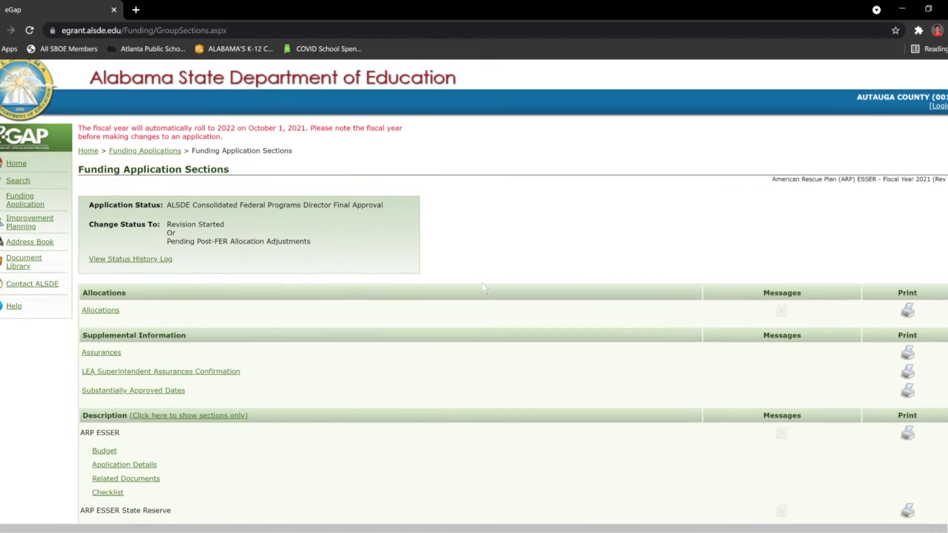
pyautogui.scroll(-2, 482, 287)
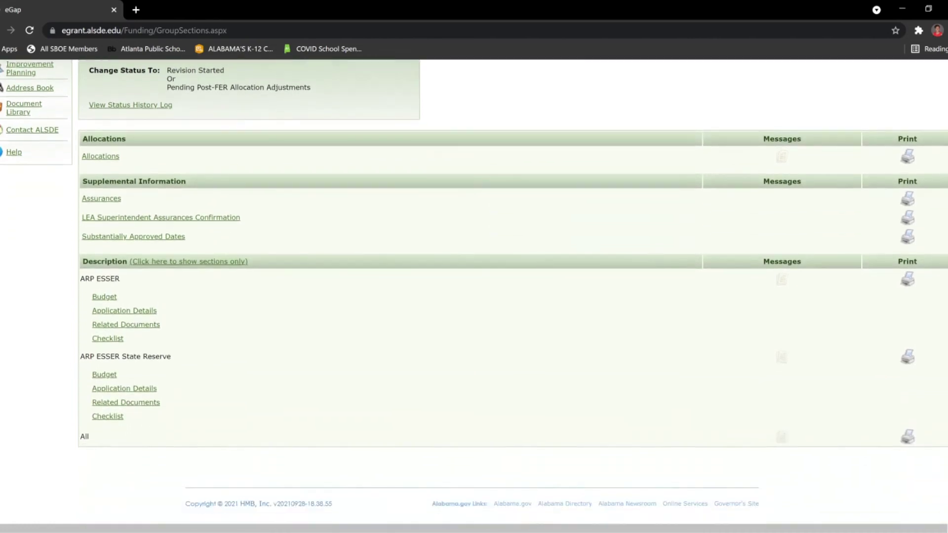